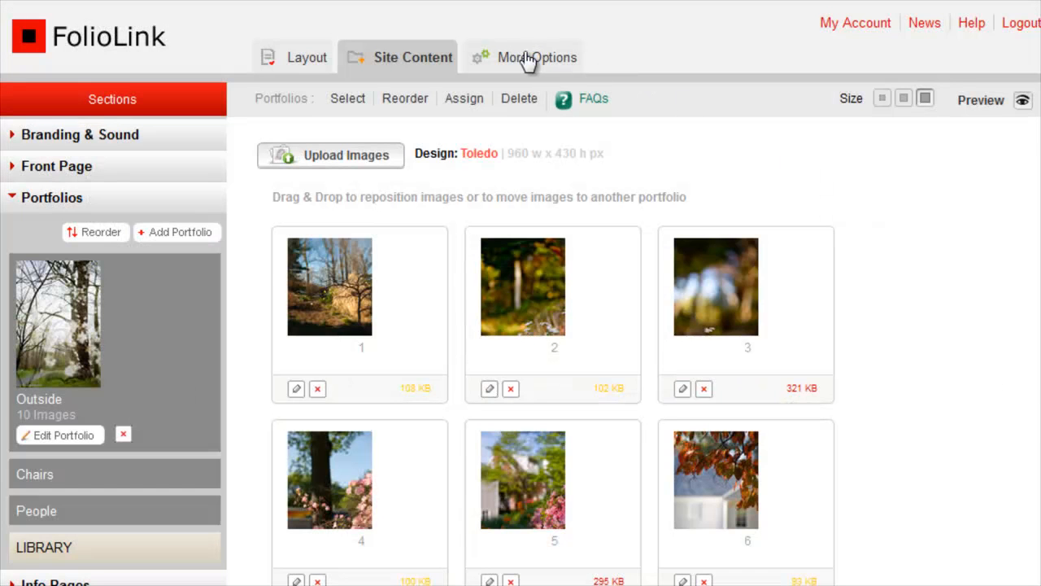
Go to More Options and reach the Social Links settings.
click(529, 59)
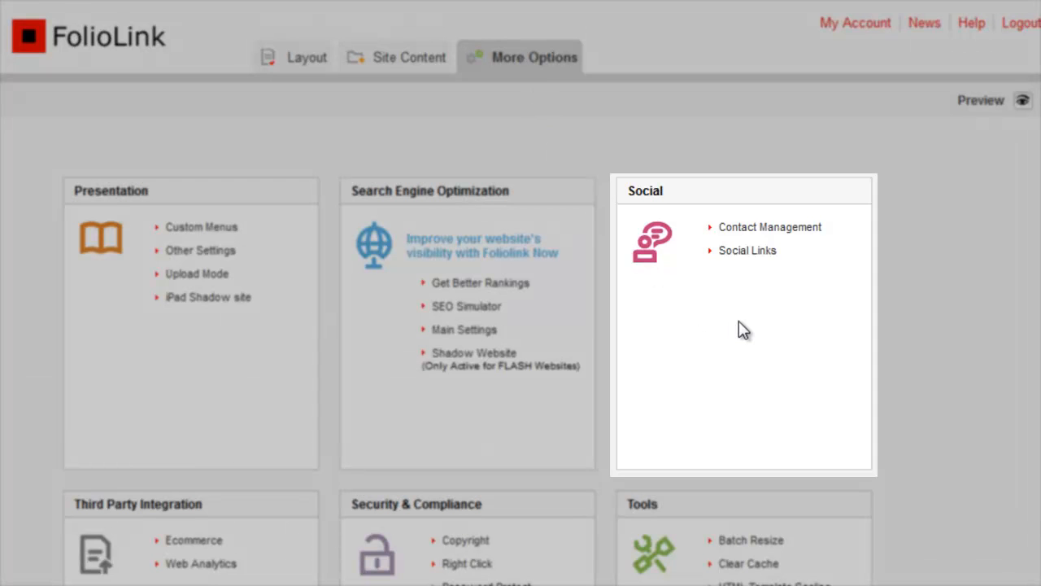
click(747, 250)
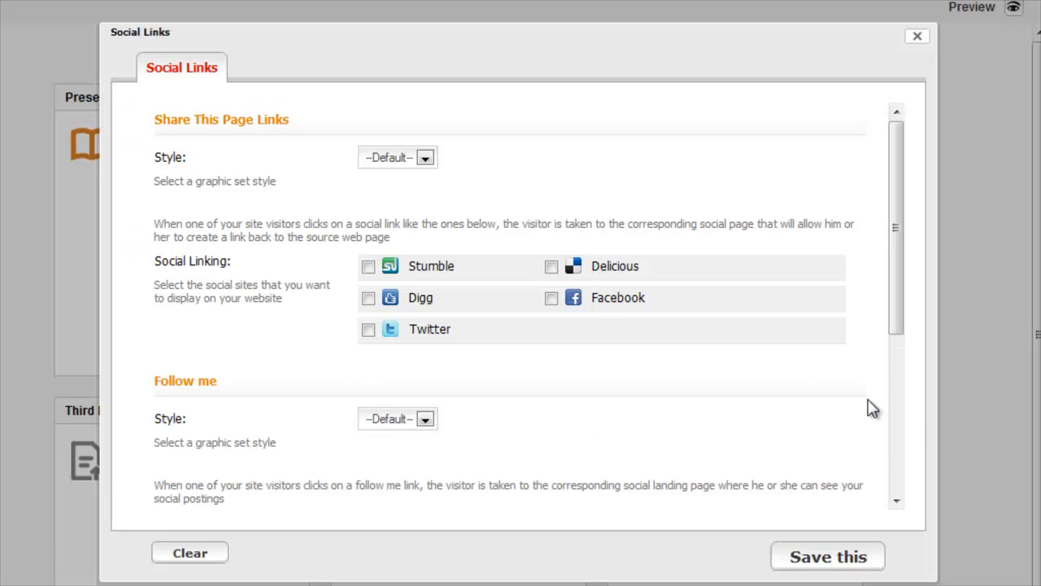
Enable Digg, Facebook and Twitter share links, save, and try the Facebook share icon.
click(551, 297)
click(368, 330)
click(368, 297)
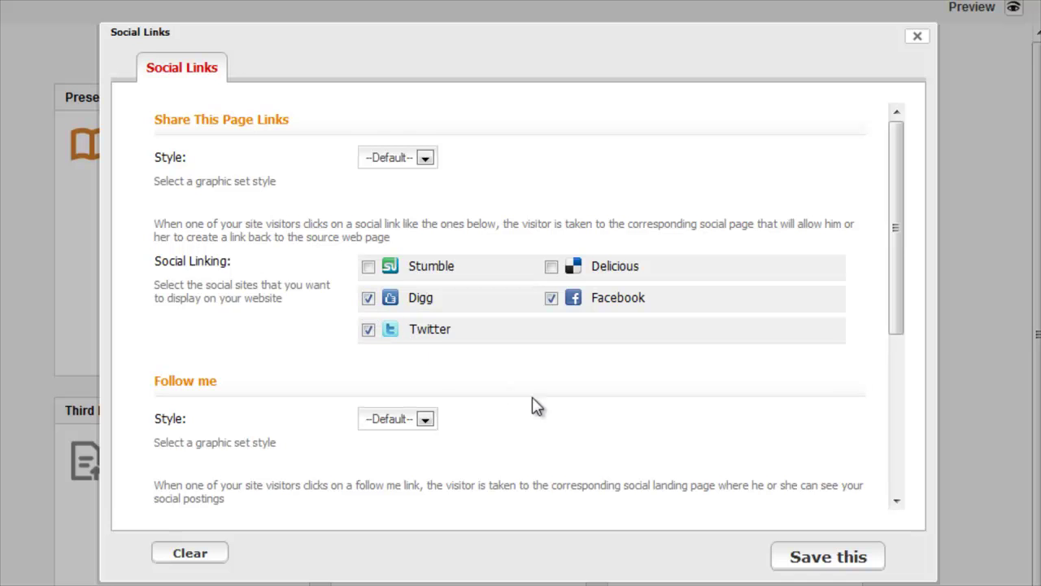
click(804, 556)
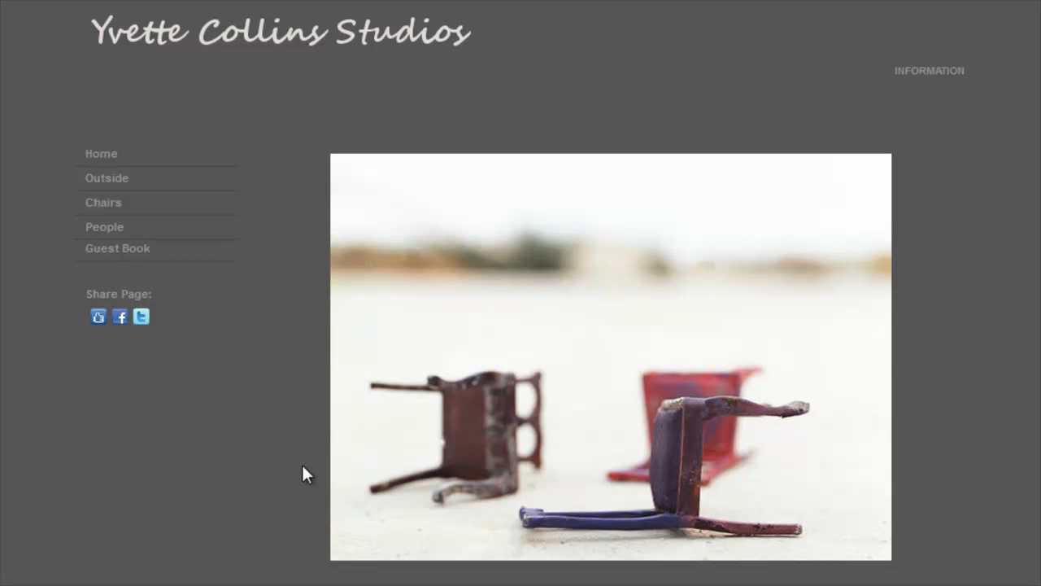
click(120, 318)
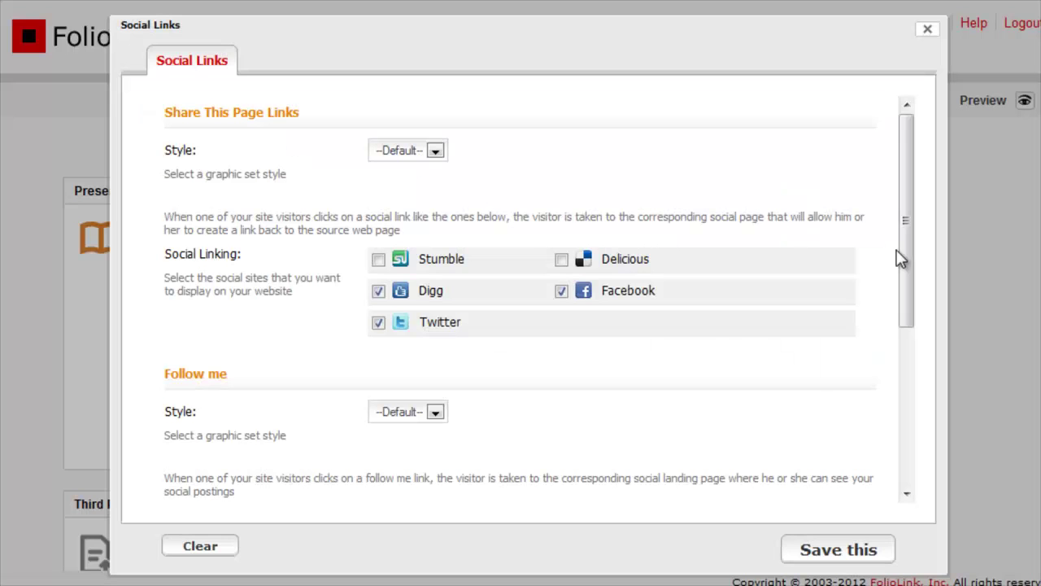
drag(906, 256, 910, 413)
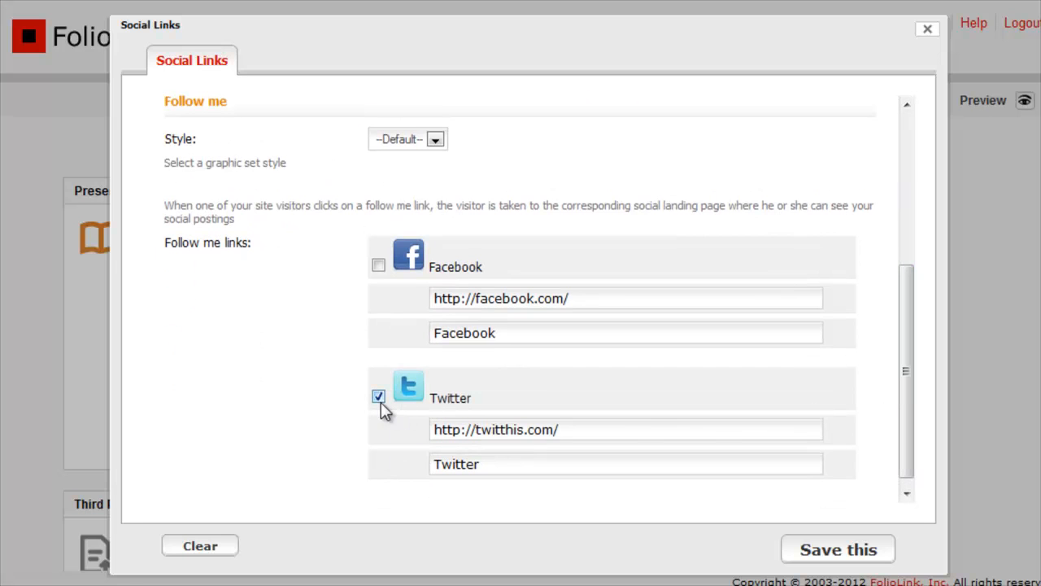
double_click(517, 429)
text(twitter)
text(.com/yvettecolli)
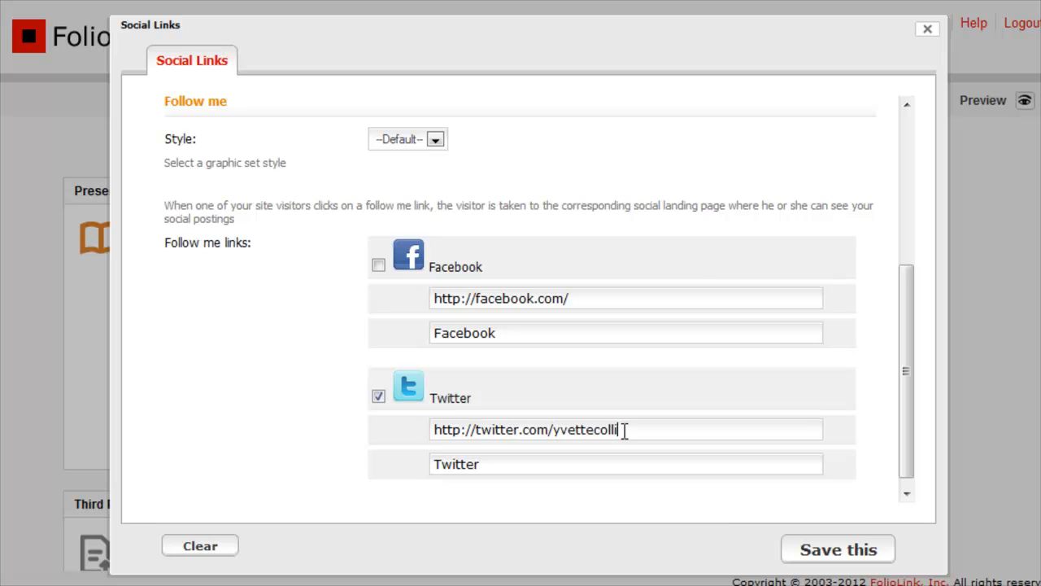
text(ns)
click(838, 549)
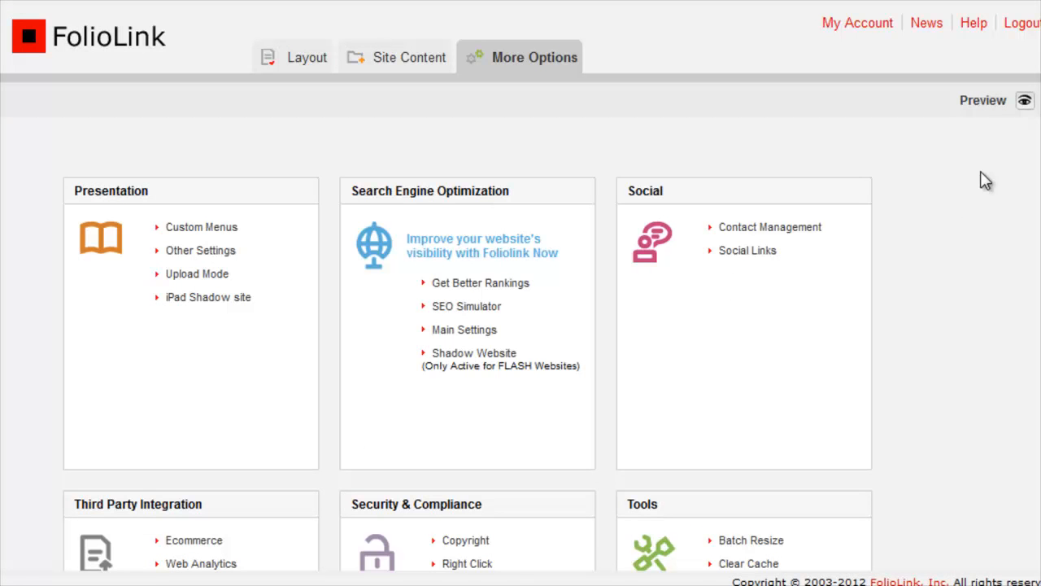
click(984, 100)
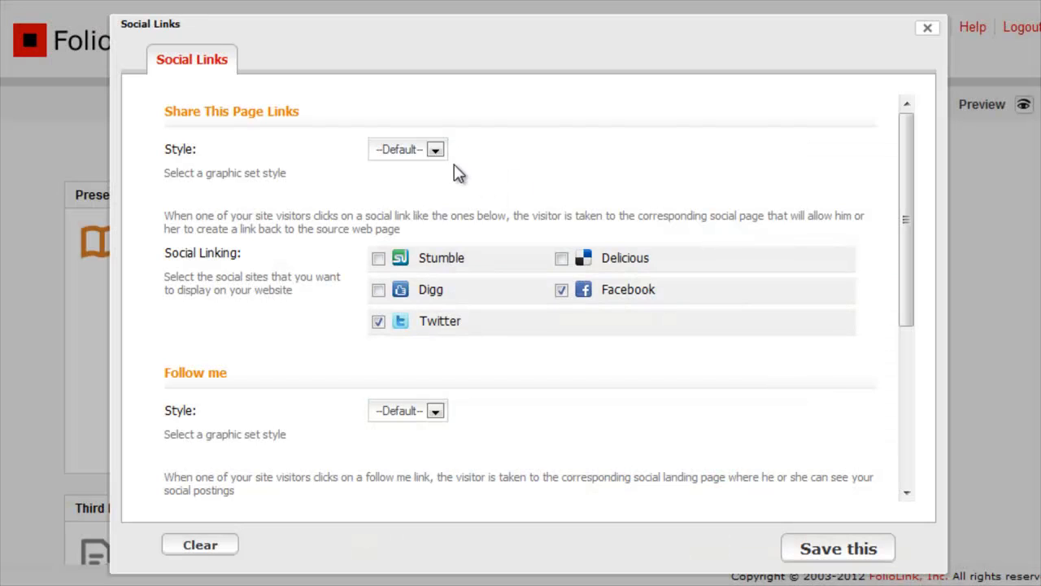
Choose icon Set 1 then Set 3 for the Share This Page links.
click(436, 150)
click(407, 182)
click(435, 150)
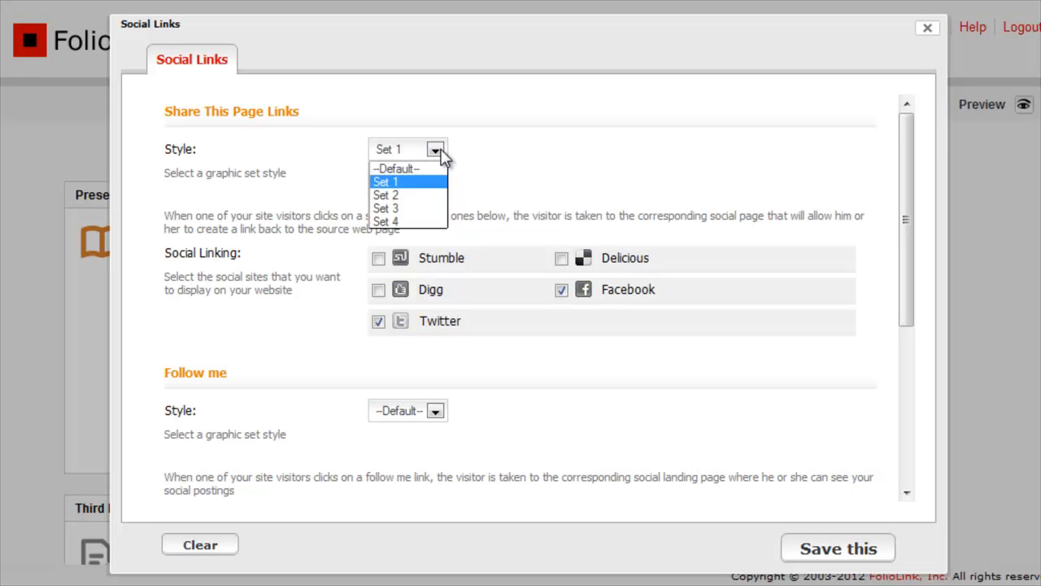
click(407, 208)
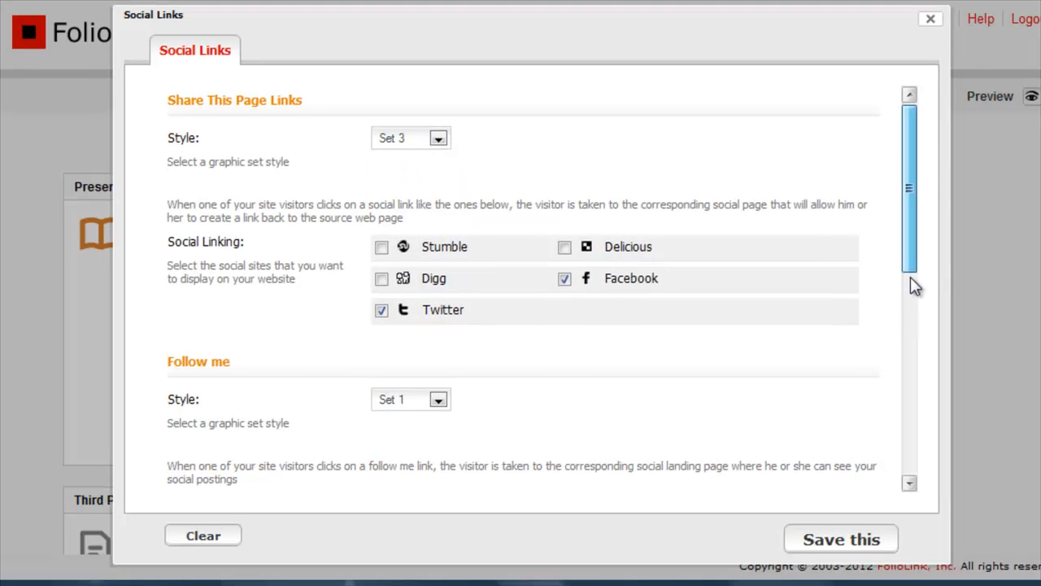
drag(910, 244, 917, 419)
drag(909, 326, 917, 489)
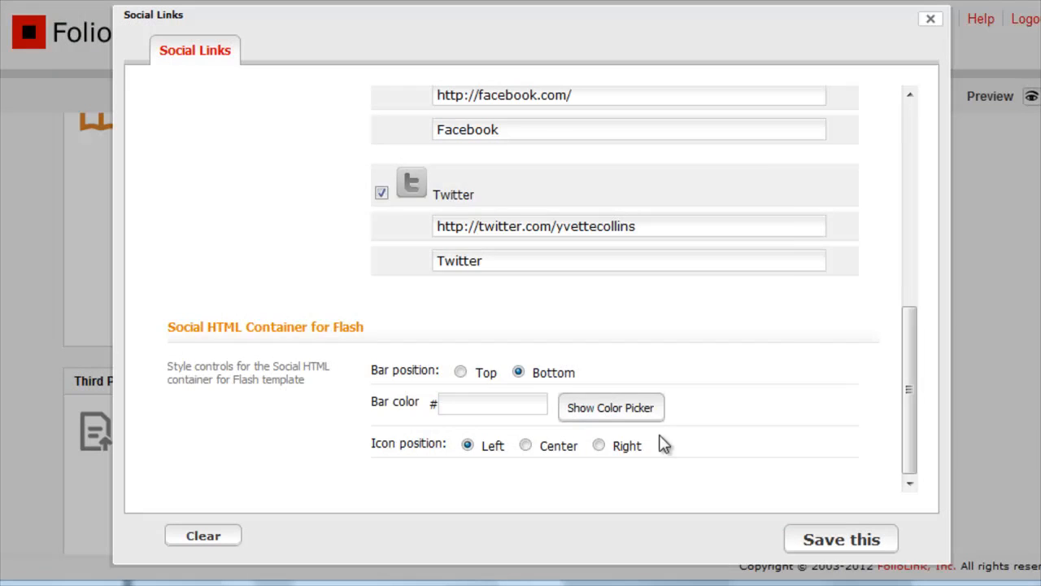
Enter bar colour 1d1b18 directly instead of the picker and save the social settings.
click(644, 408)
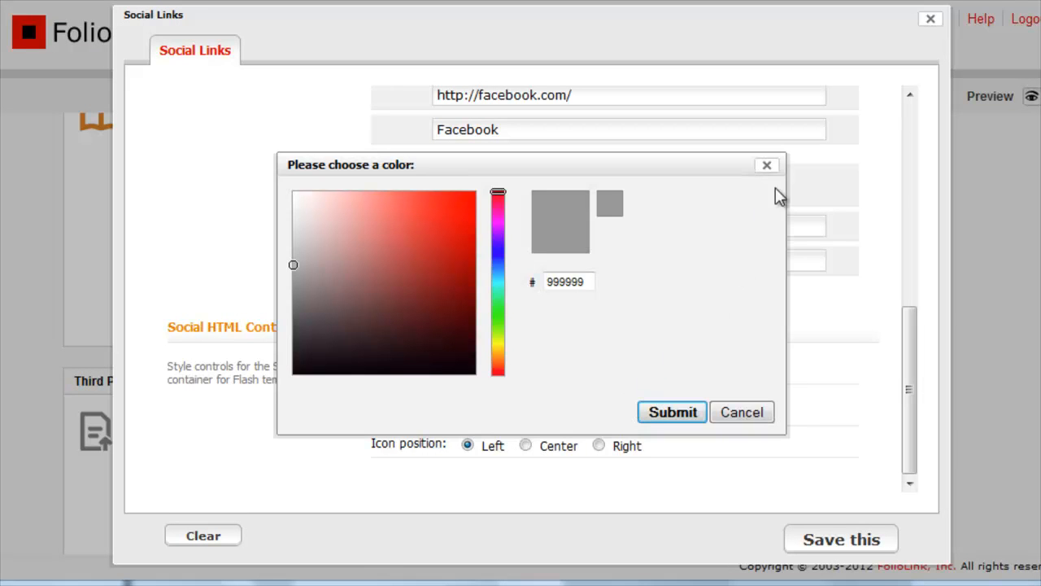
click(767, 166)
click(505, 406)
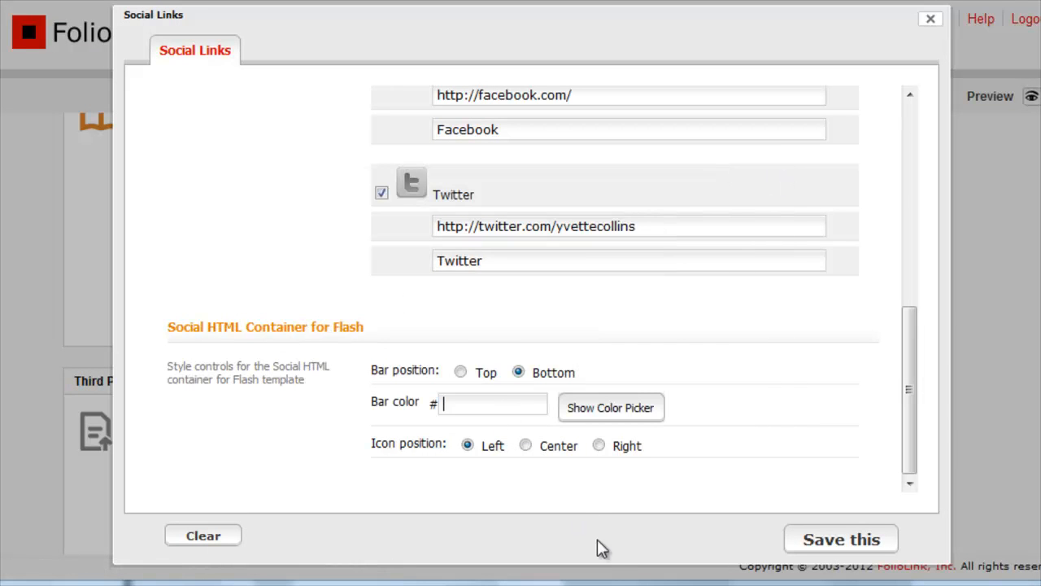
text(1d1)
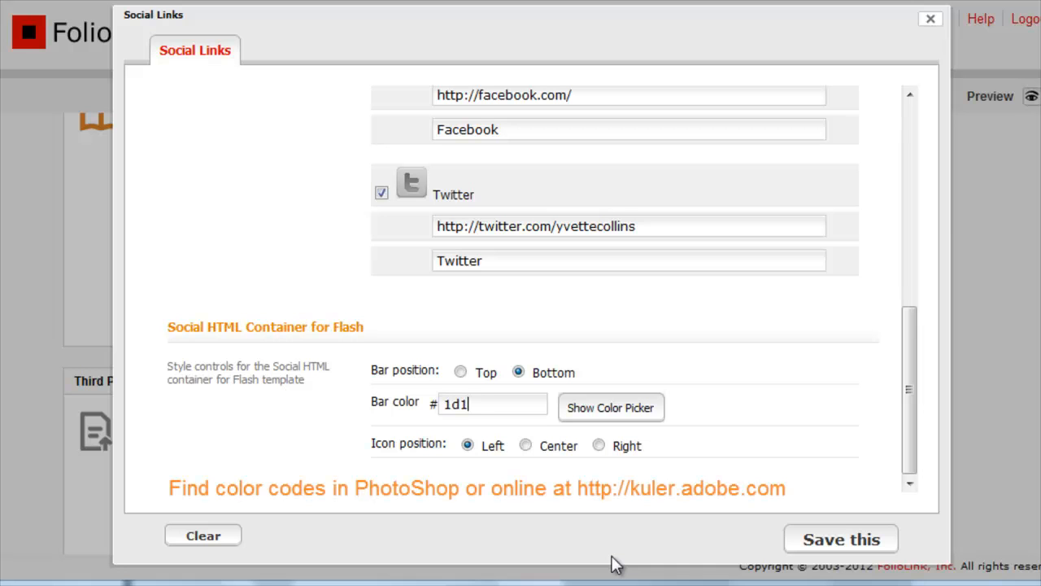
text(b18)
click(814, 546)
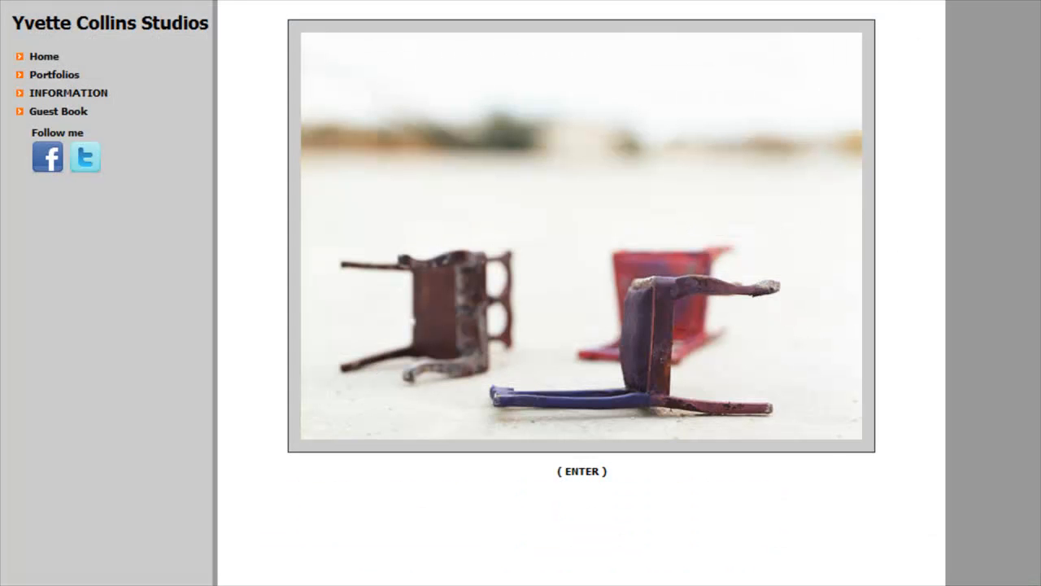